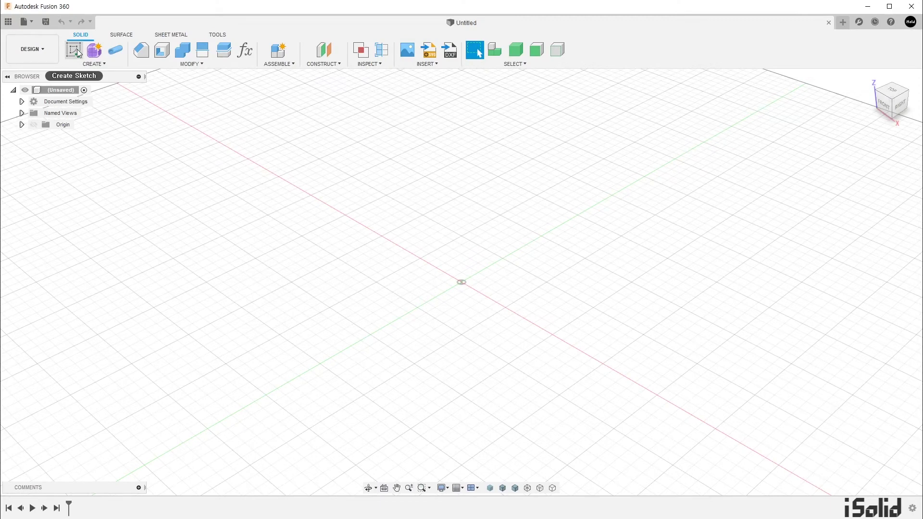
Create a new sketch on the horizontal XY origin plane.
left_click(77, 49)
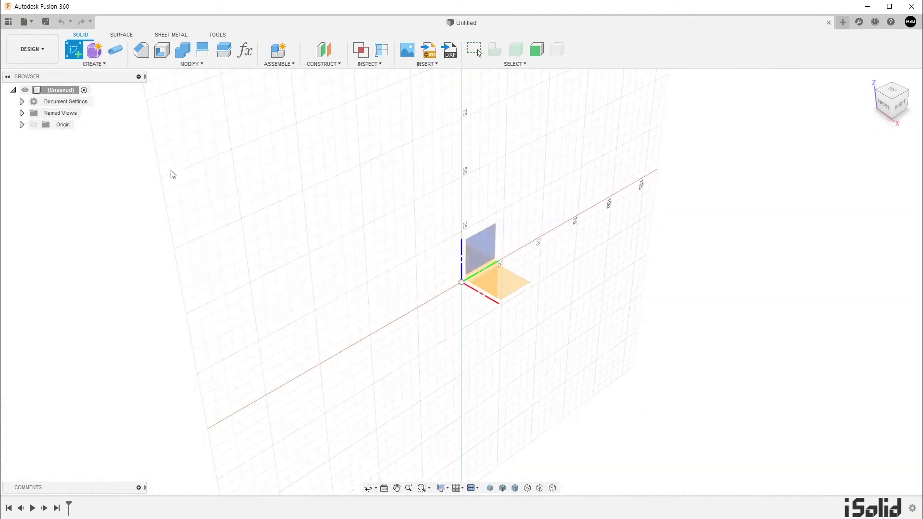
left_click(512, 280)
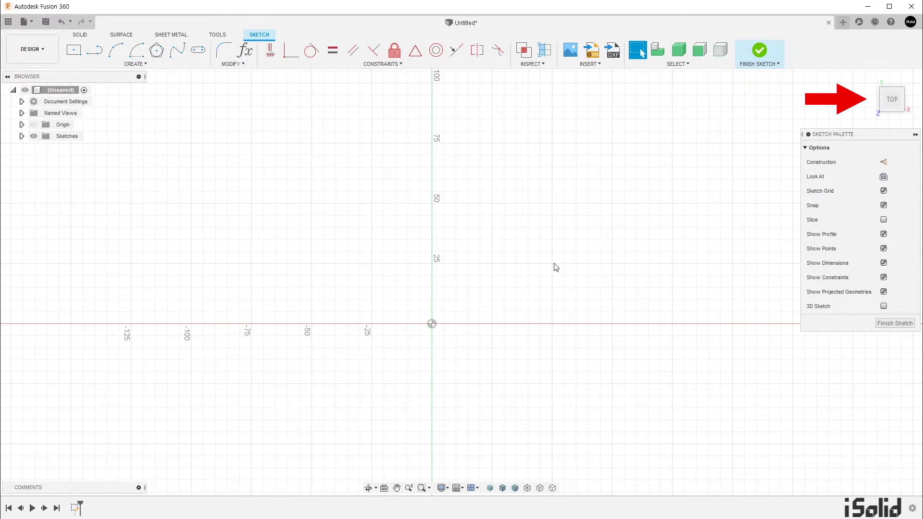
Toggle the Auto look at sketch option off and back on in the Design preferences and accept the preferences.
left_click(909, 24)
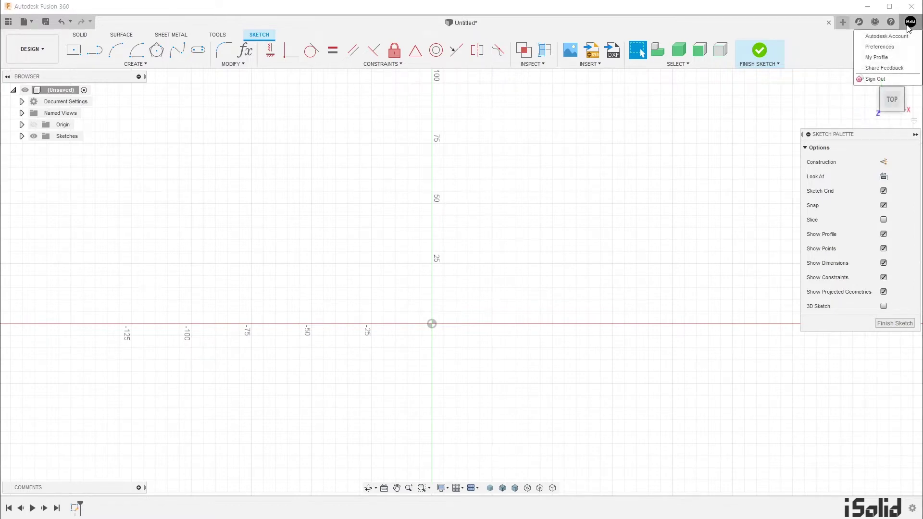
left_click(891, 46)
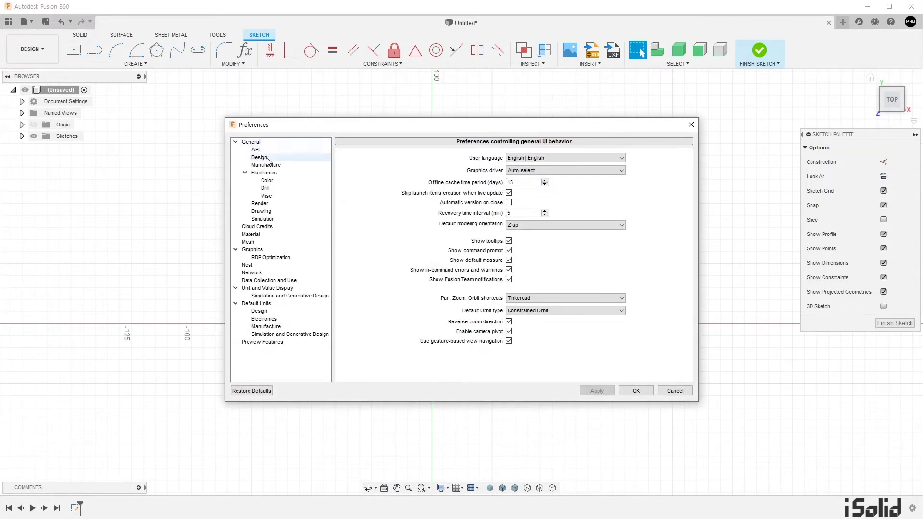
left_click(267, 158)
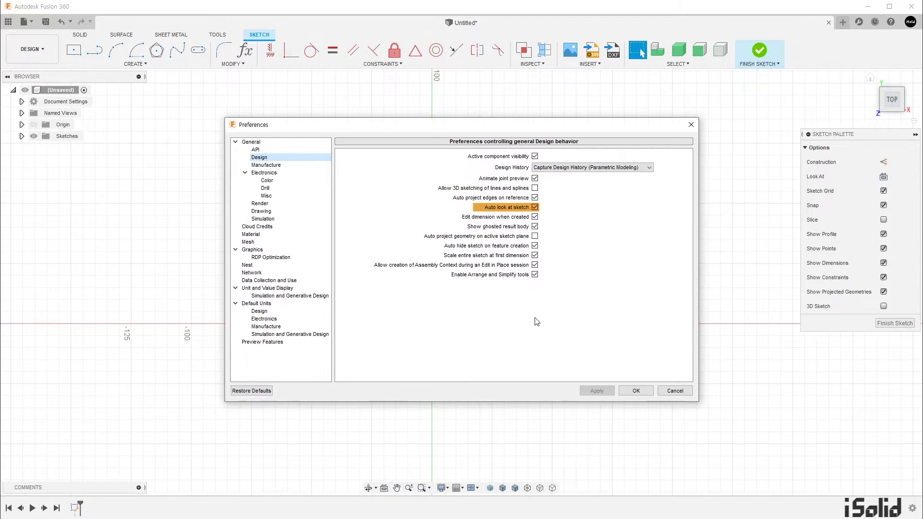
left_click(535, 207)
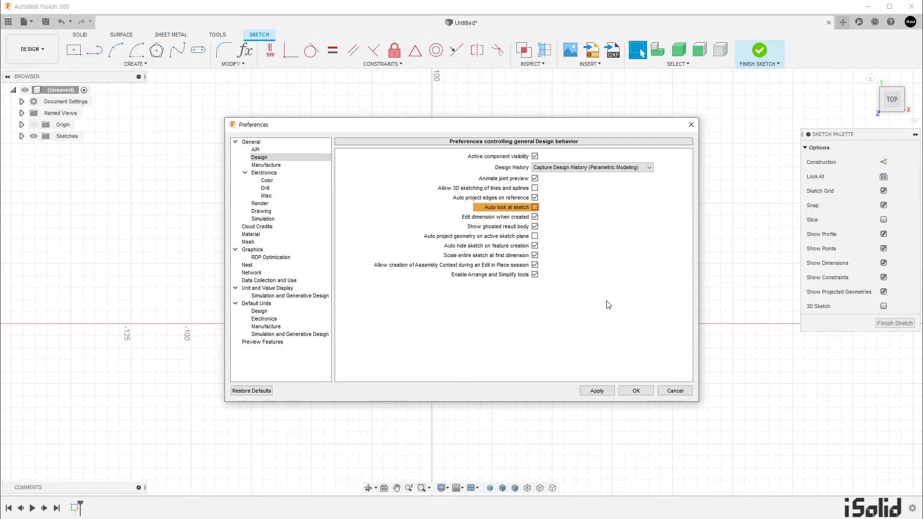
left_click(534, 207)
left_click(636, 391)
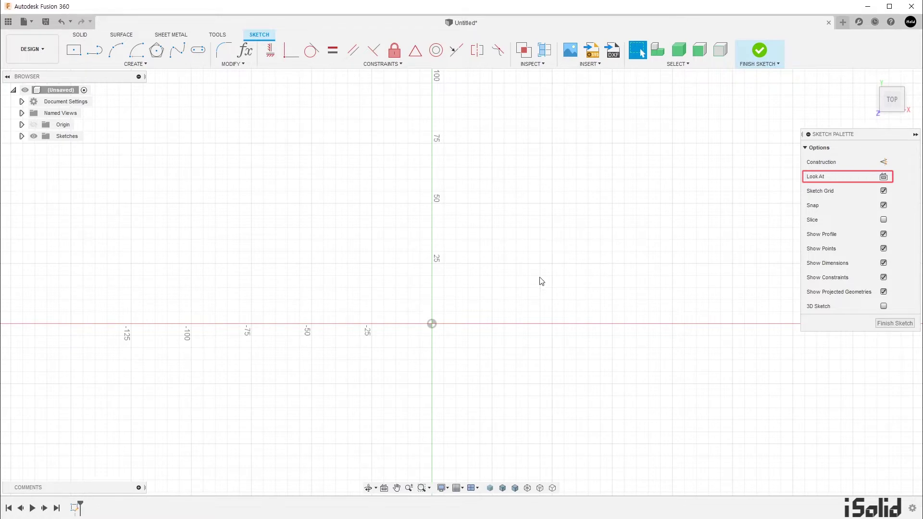
Orbit away from the sketch plane and realign the view to face it with Look At.
middle_click_drag(540, 311, 523, 247, "shift")
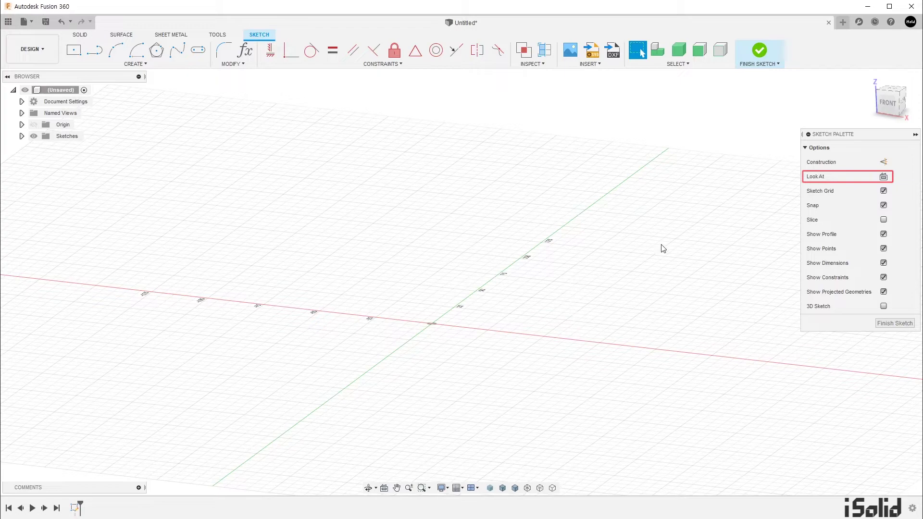
left_click(884, 177)
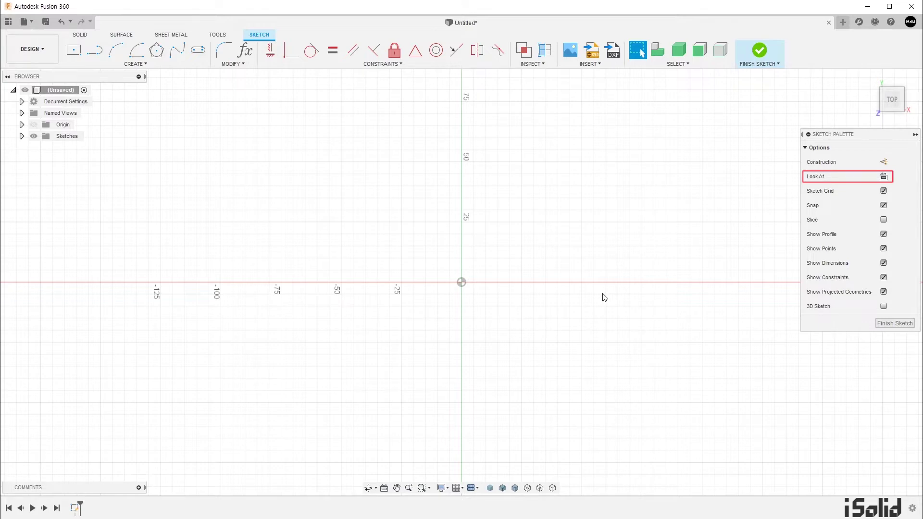
In a new design, sketch a closed triangle of three lines around the origin on the horizontal XY plane.
left_click(842, 22)
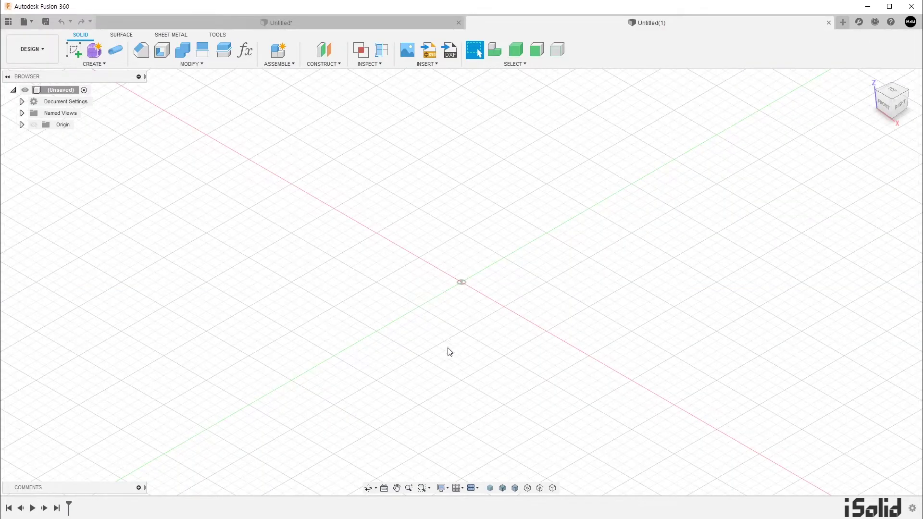
left_click(384, 488)
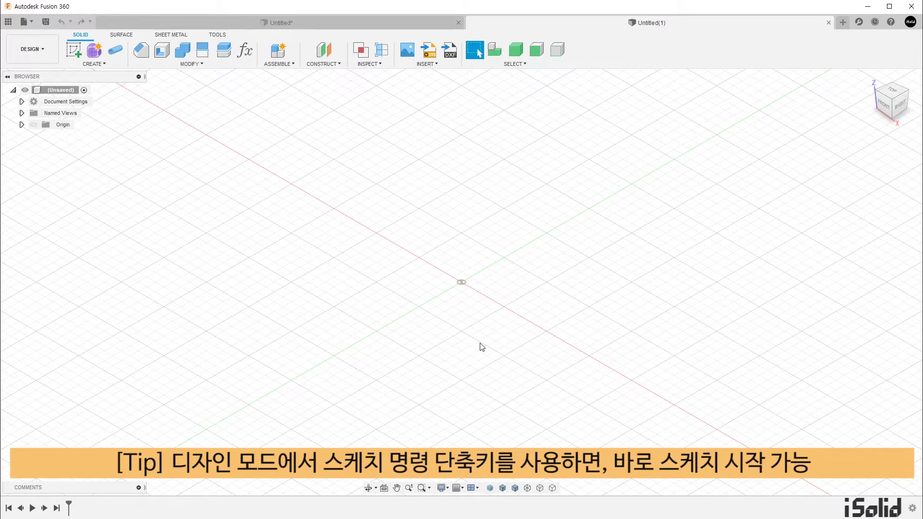
key("l")
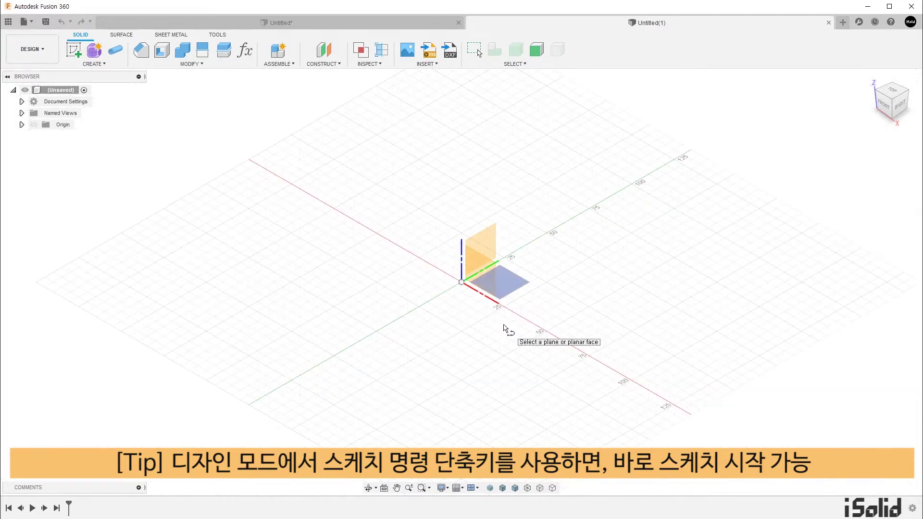
left_click(512, 285)
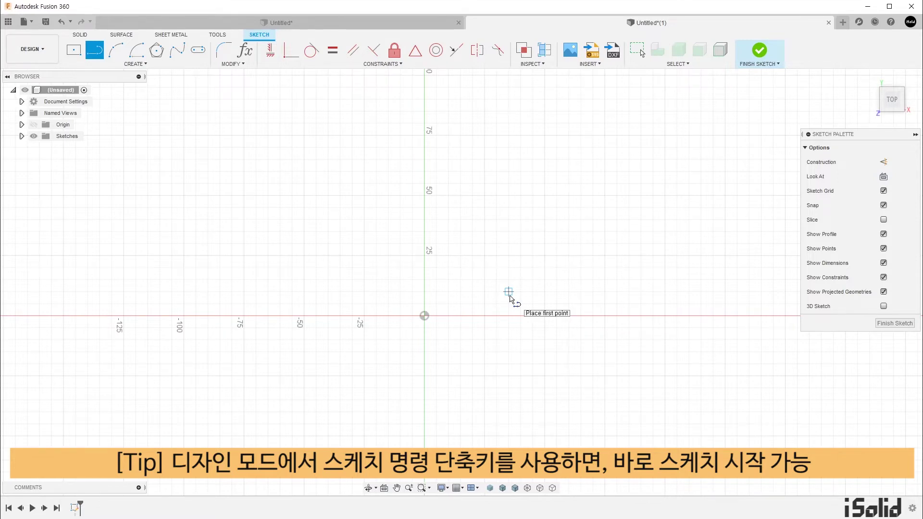
left_click(355, 223)
left_click(425, 369)
left_click(496, 292)
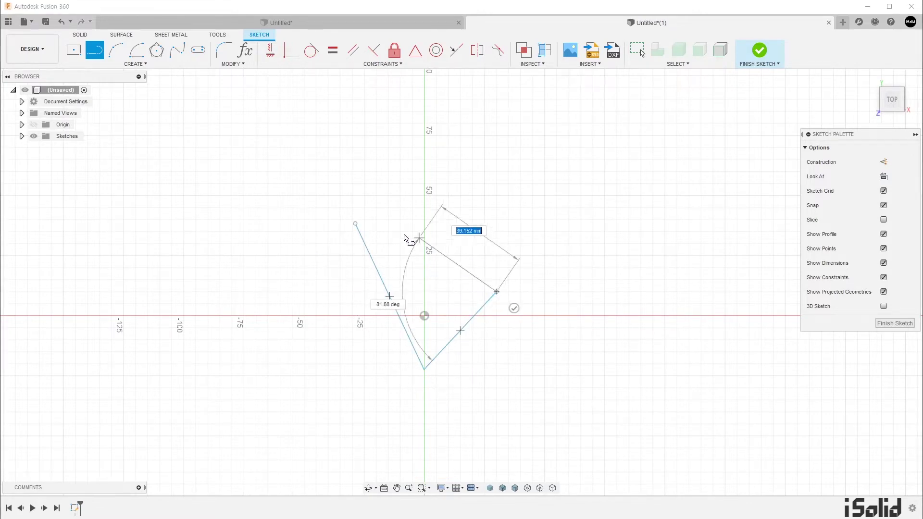
left_click(356, 224)
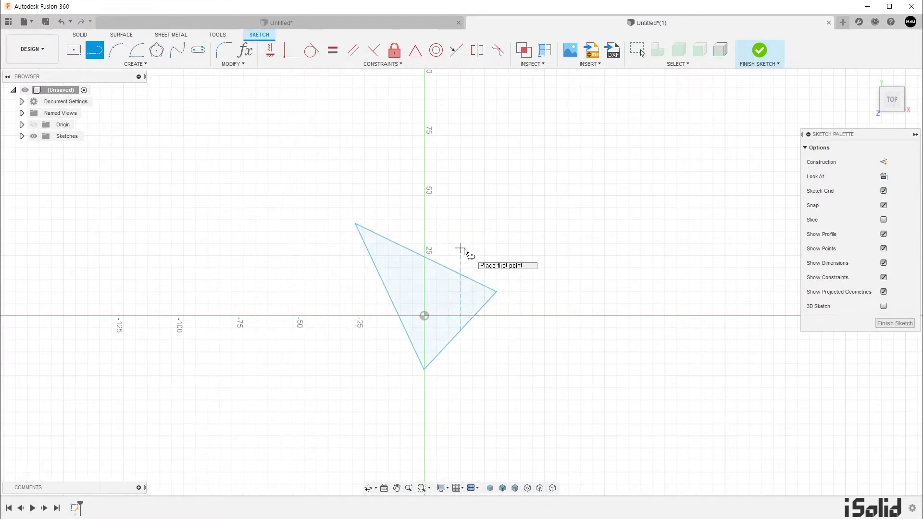
key("Escape")
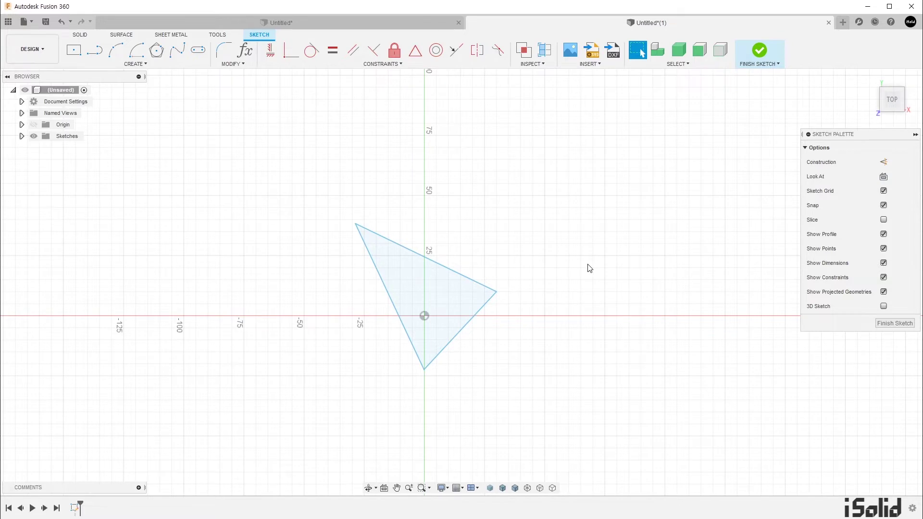
Extrude the triangle profile upward by about 53 mm as a new body.
key("e")
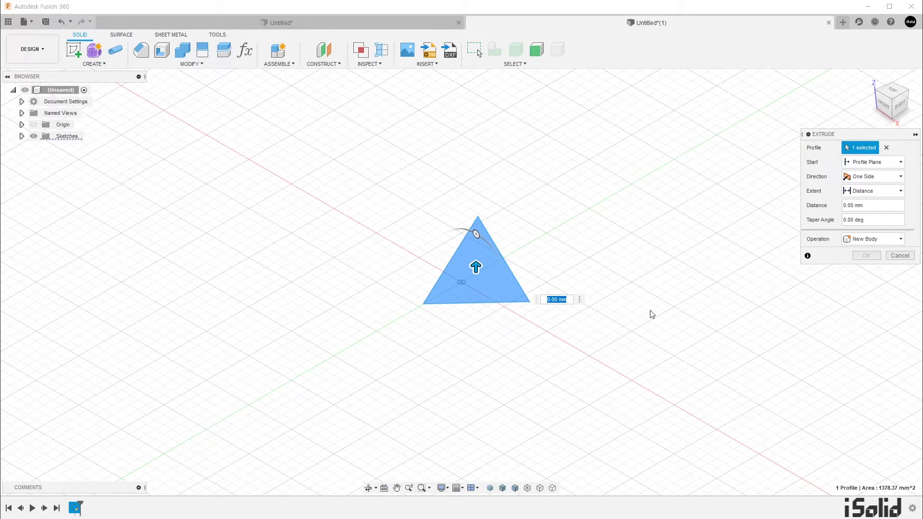
left_click_drag(475, 267, 475, 162)
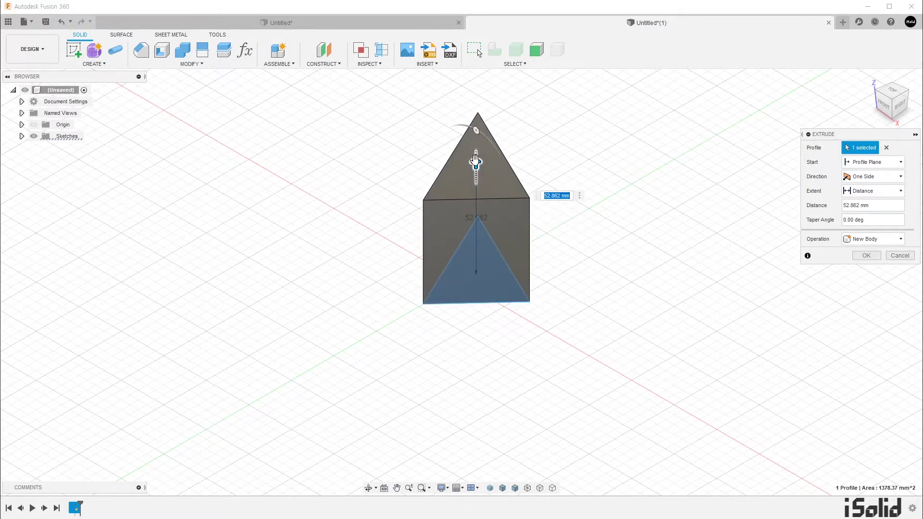
left_click(865, 256)
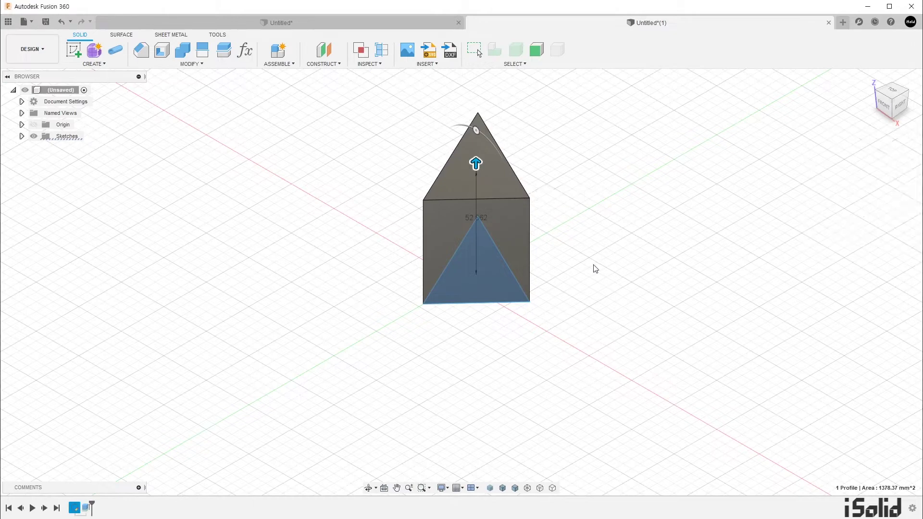
Select a side face of the triangular prism and examine it from the front, right and angled views, finishing squarely with Look At.
mouse_move(581, 265)
middle_mouse_down("shift")
mouse_move(591, 243)
mouse_move(586, 271)
middle_mouse_up("shift")
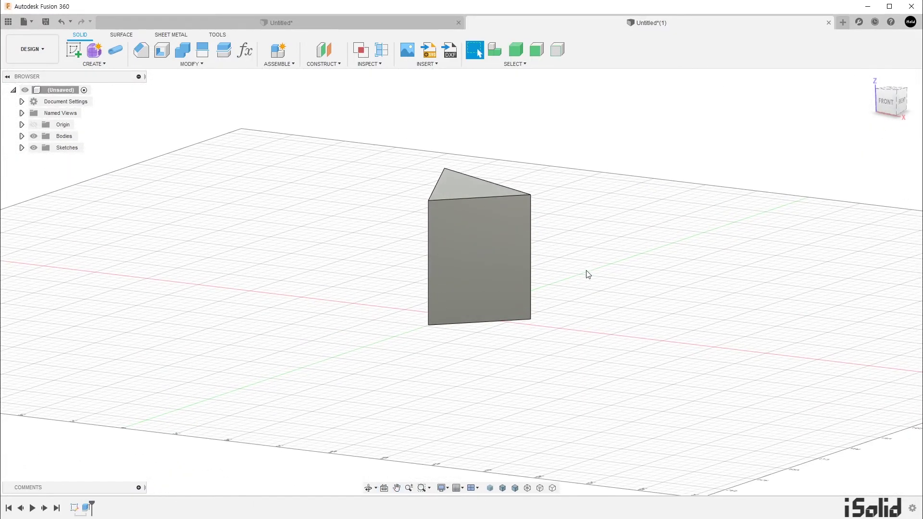
left_click(499, 270)
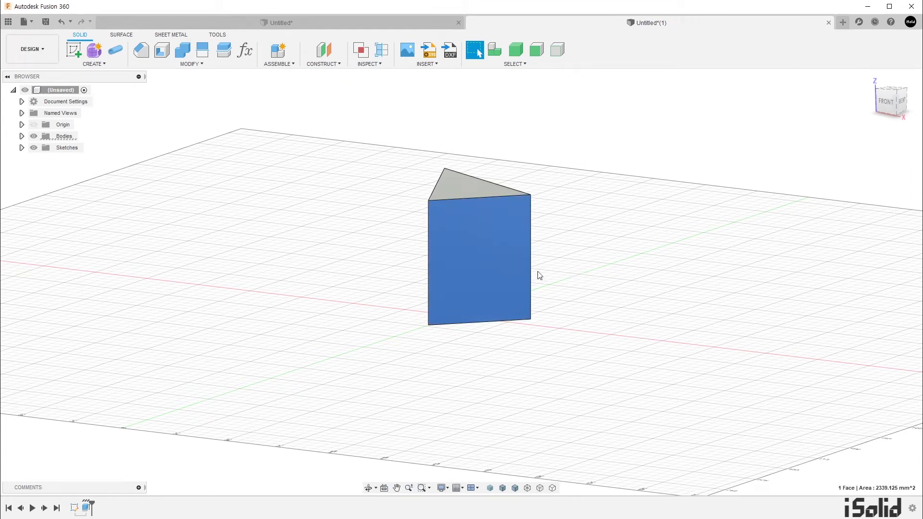
left_click(888, 107)
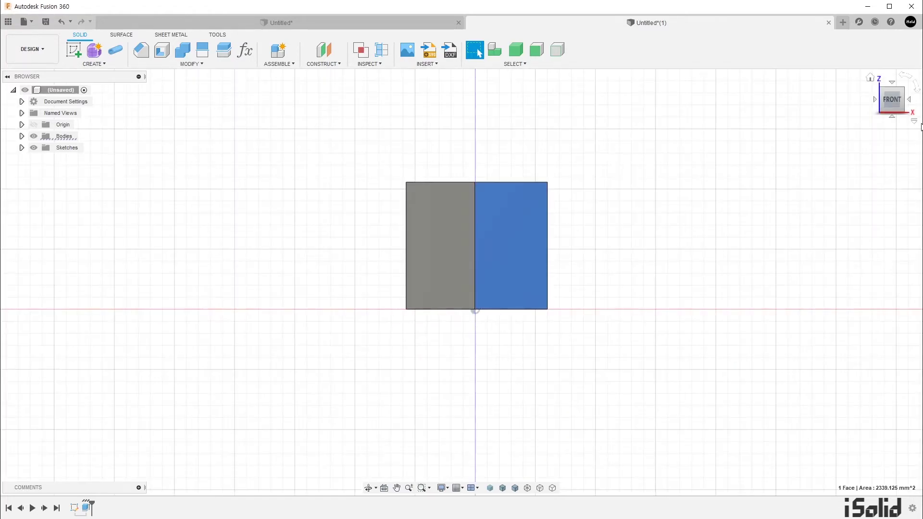
left_click(909, 102)
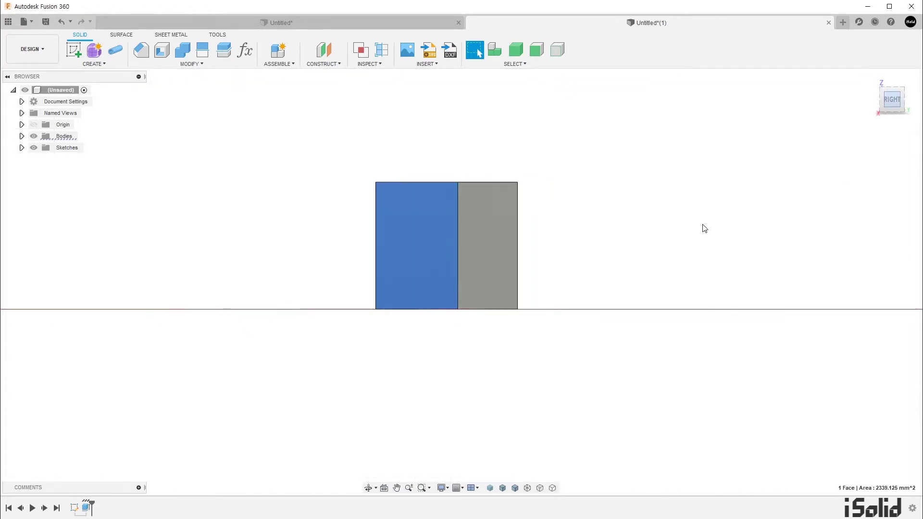
middle_click_drag(562, 270, 609, 289, "shift")
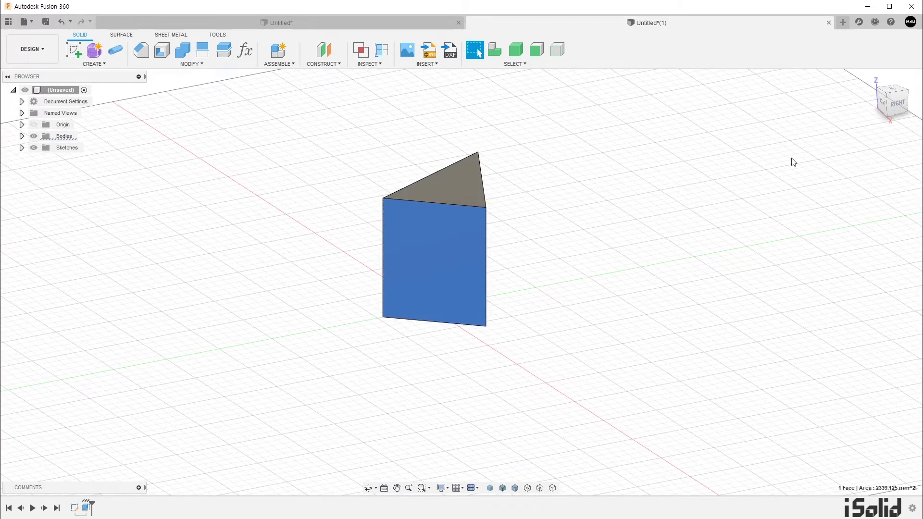
middle_click_drag(577, 262, 607, 262, "shift")
left_click(577, 265)
left_click(477, 271)
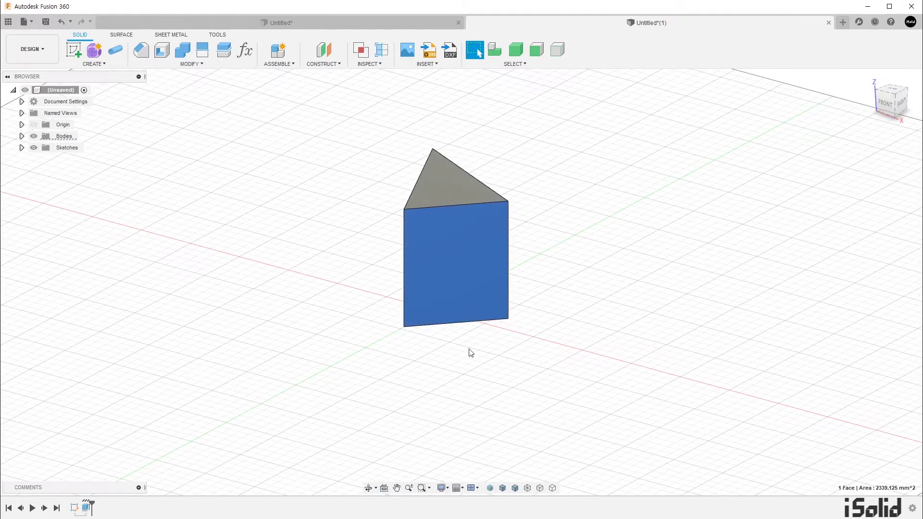
left_click(383, 488)
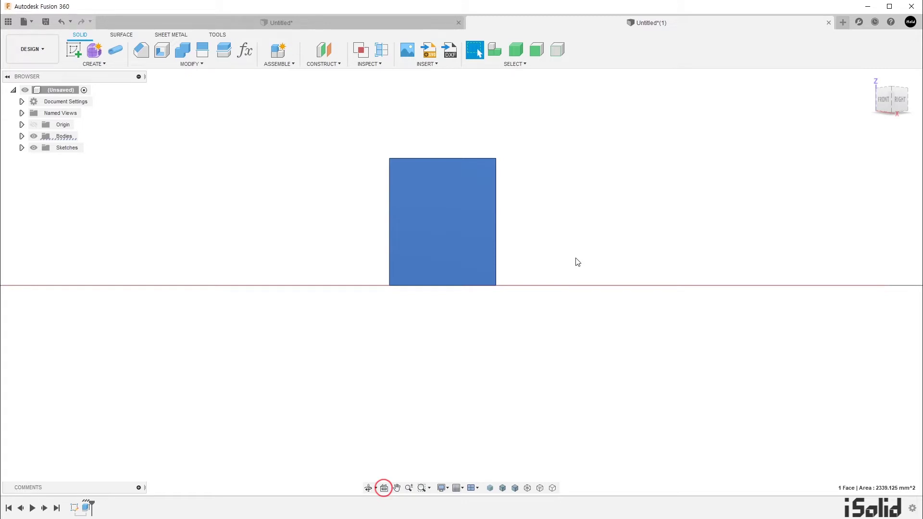
Switch the camera projection to Perspective with Ortho Faces and clear the face selection.
right_click(870, 81)
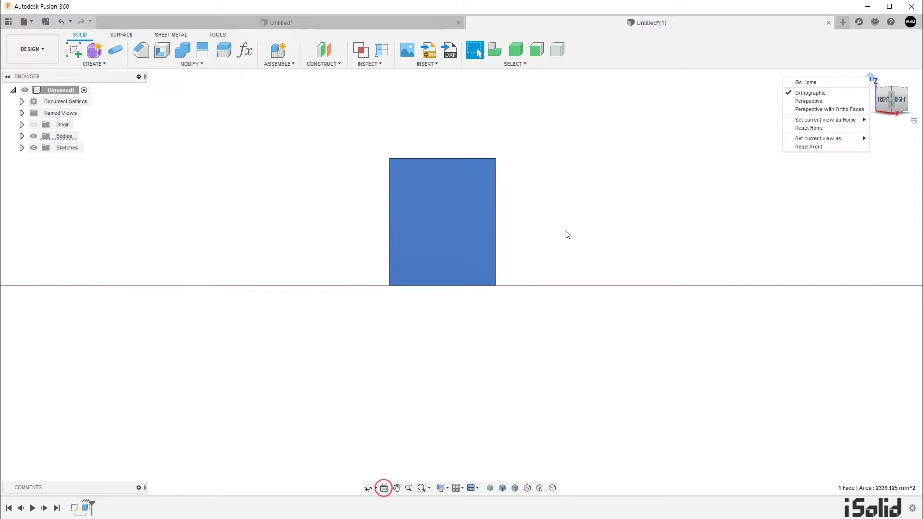
left_click(827, 114)
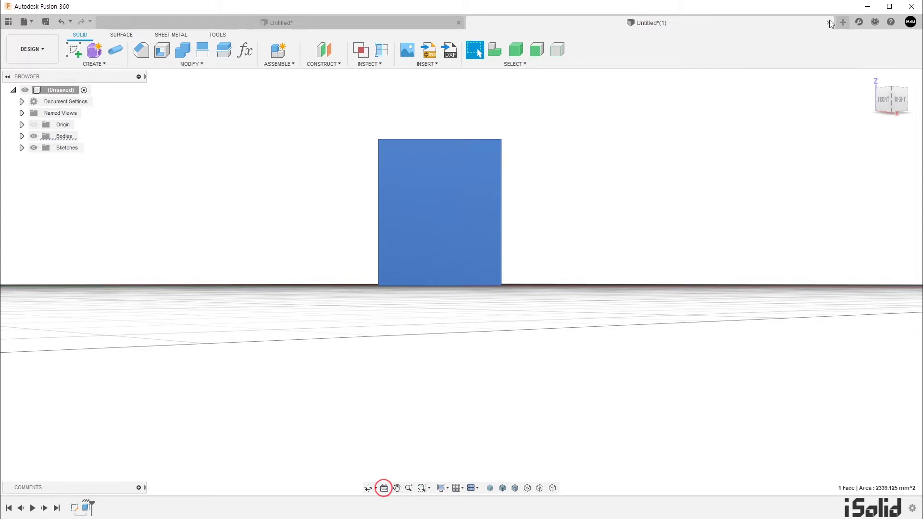
key("Escape")
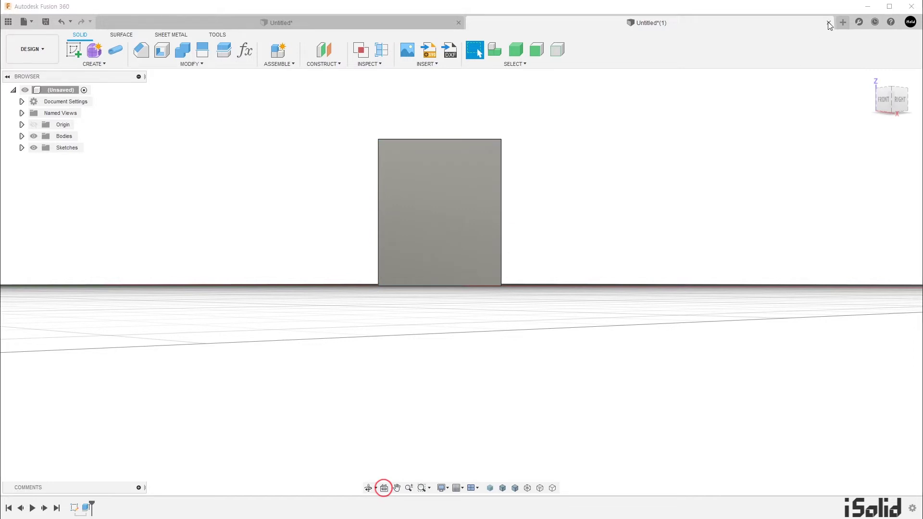
Close the second untitled design with the prism without saving it.
left_click(827, 22)
left_click(462, 278)
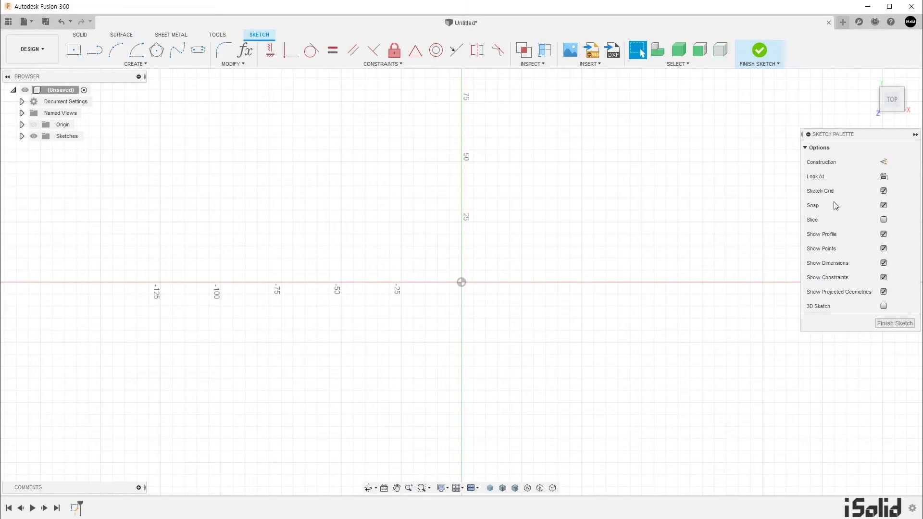
Toggle the Sketch Grid and Snap options of the open sketch off and back on.
left_click(884, 190)
left_click(884, 190)
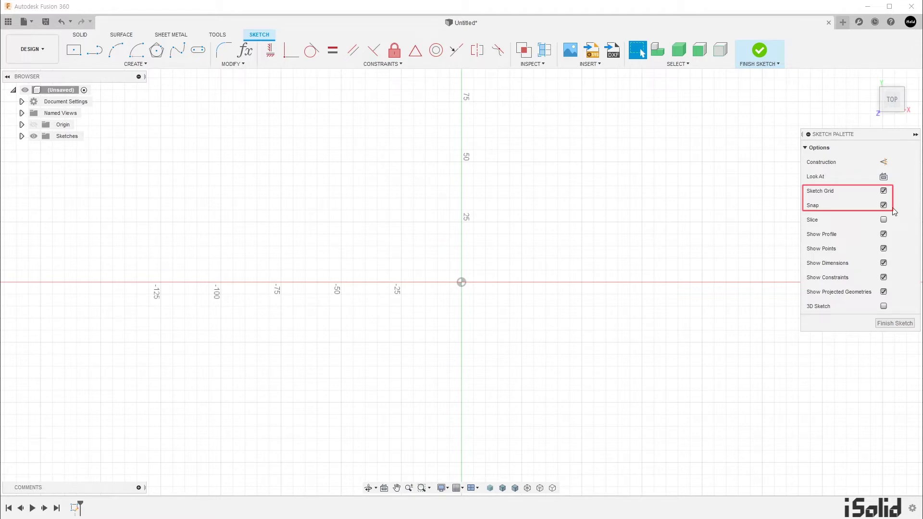
left_click(883, 191)
left_click(884, 191)
left_click(884, 206)
Draw a horizontal line about 45 mm long just below the origin, continued by a tangent arc curving upward from its right end.
key("l")
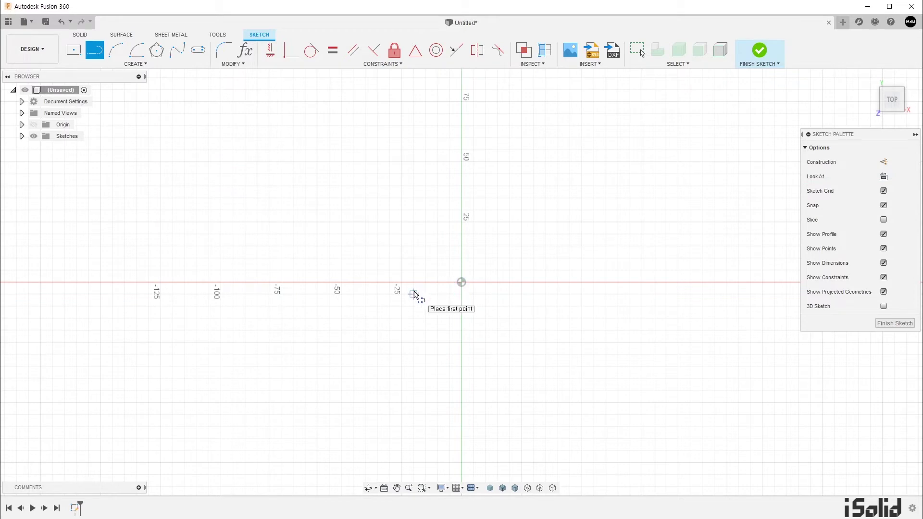
scroll(414, 295, "up", 3)
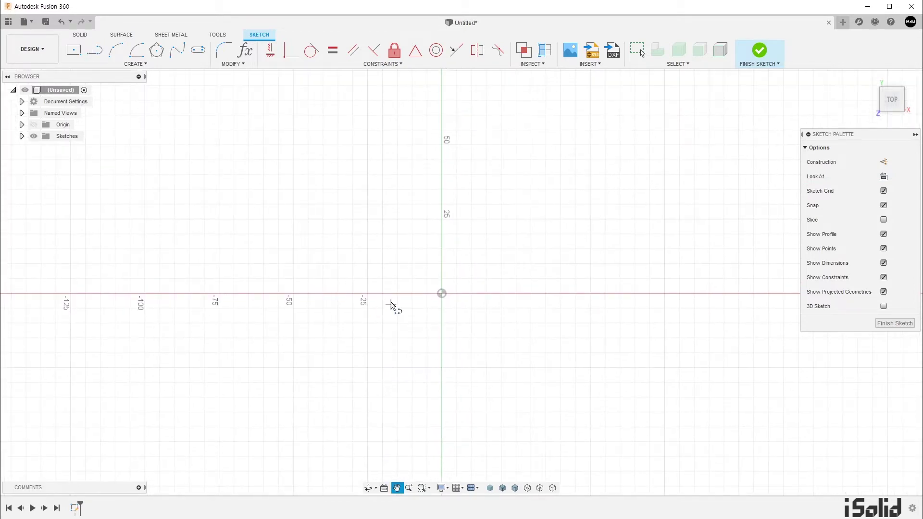
middle_click_drag(392, 303, 386, 296)
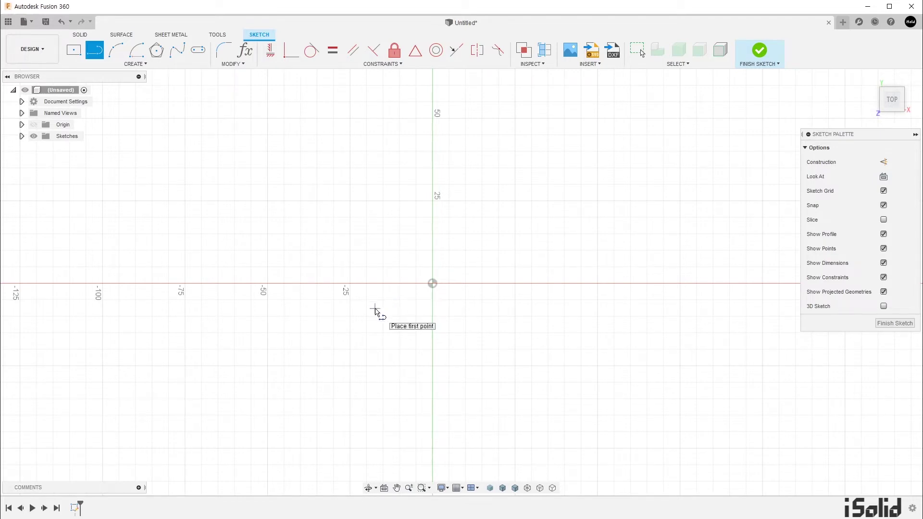
left_click(375, 309)
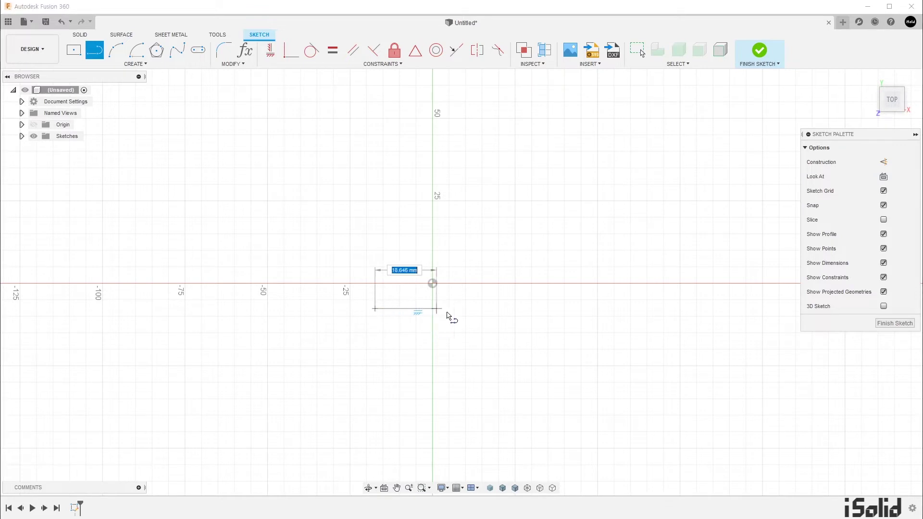
left_click(523, 309)
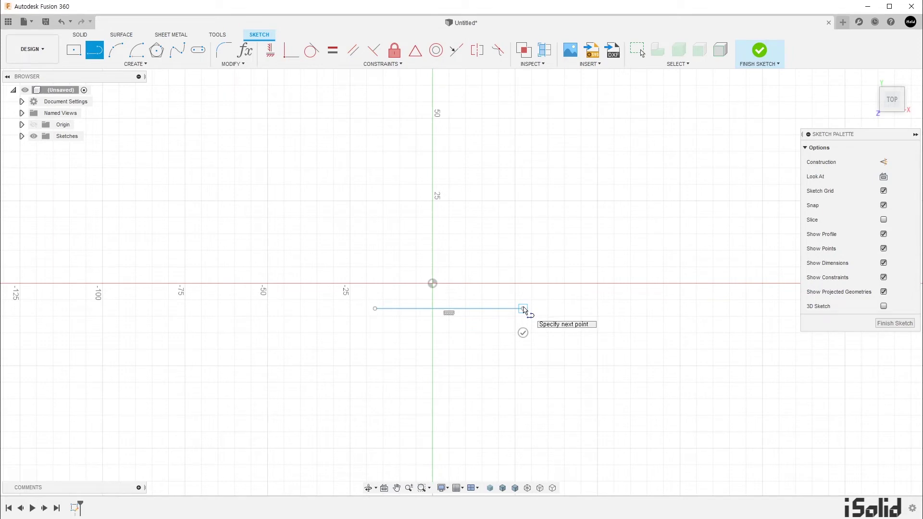
mouse_move(524, 309)
left_mouse_down()
mouse_move(568, 287)
mouse_move(589, 251)
mouse_move(589, 194)
mouse_move(600, 196)
mouse_move(589, 194)
left_mouse_up()
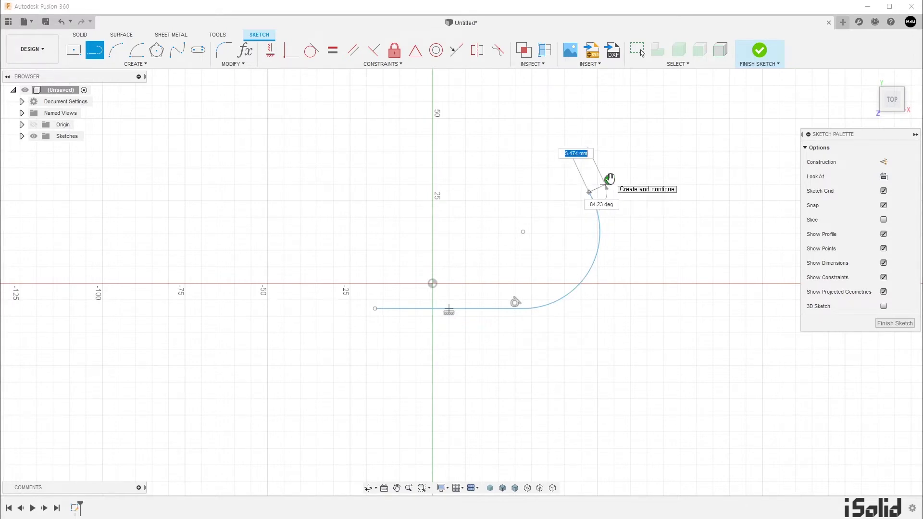
key("Escape")
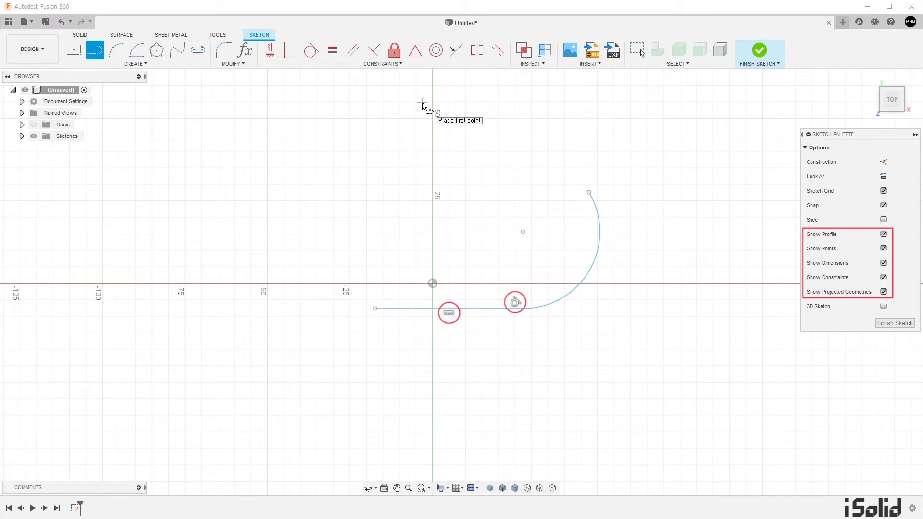
Turn off Show Constraints and try out the Snap option with the Line command active.
left_click(883, 277)
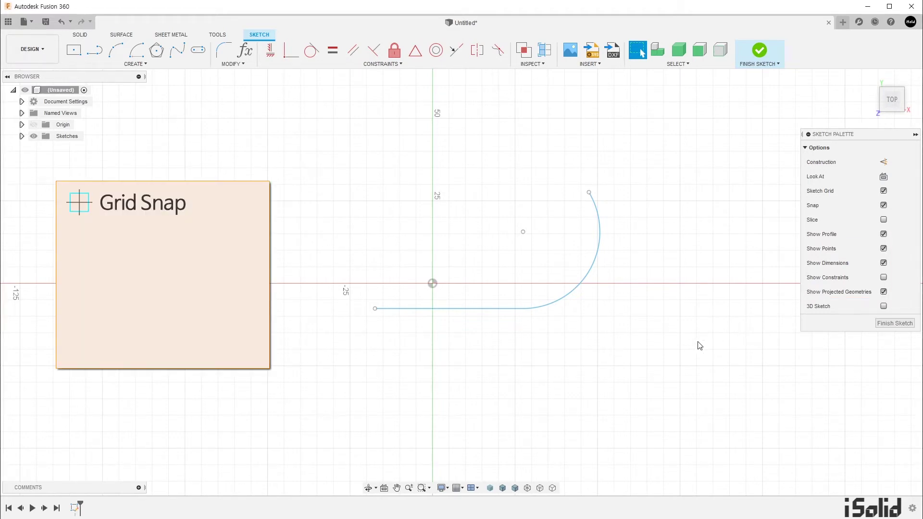
key("l")
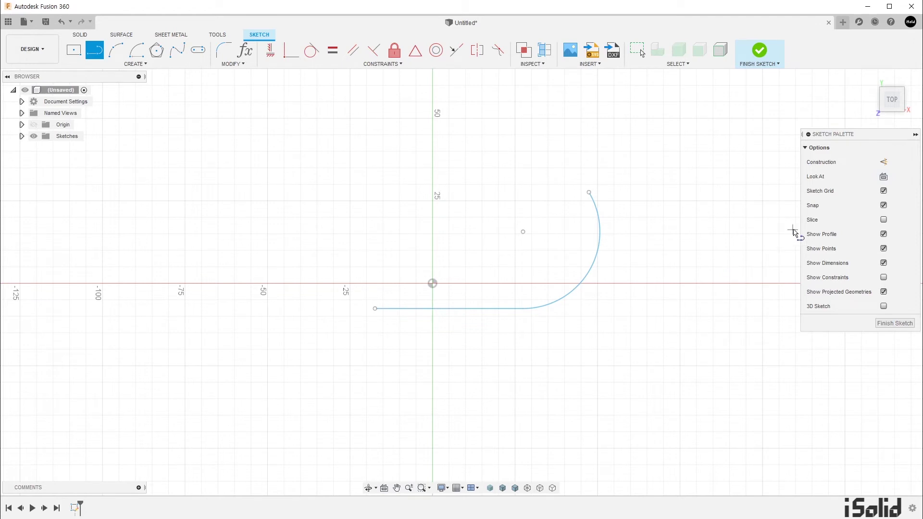
left_click(884, 205)
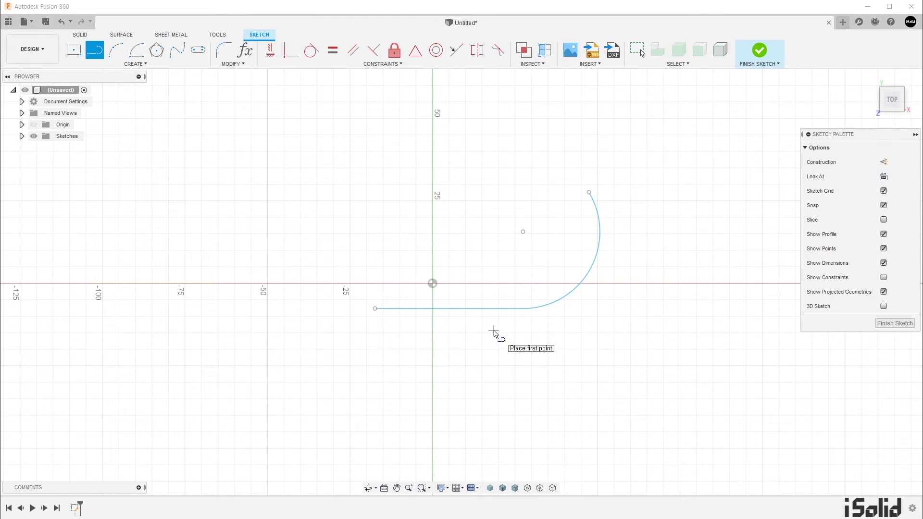
key("Escape")
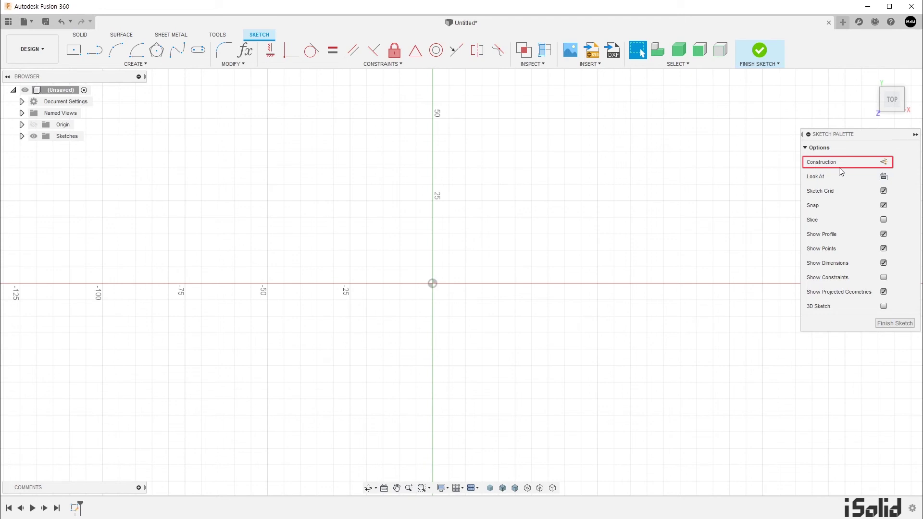
Turn on Construction and draw two connected dashed lines forming an inverted V above the origin.
left_click(885, 163)
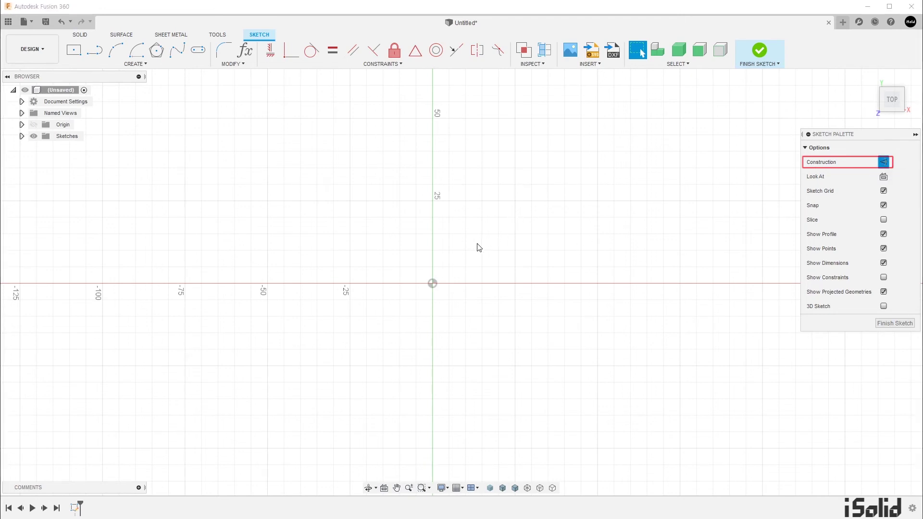
key("l")
left_click(383, 250)
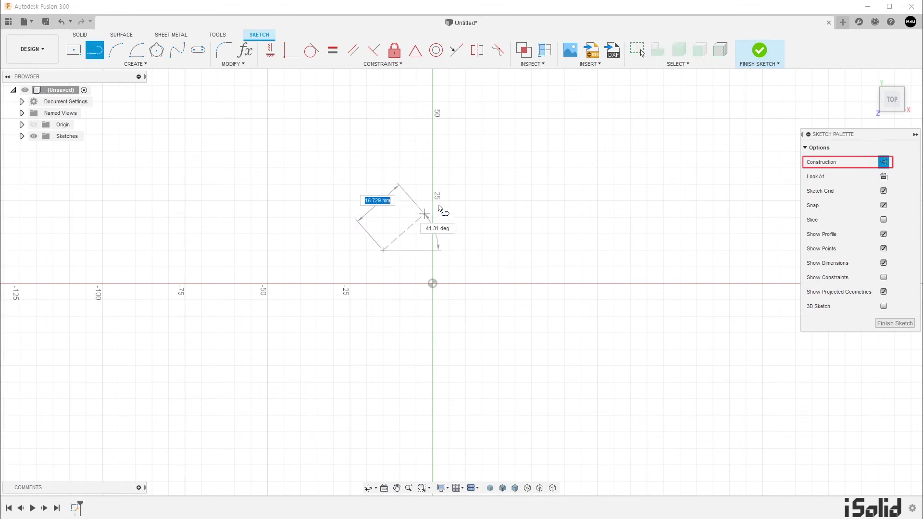
left_click(457, 196)
double_click(520, 250)
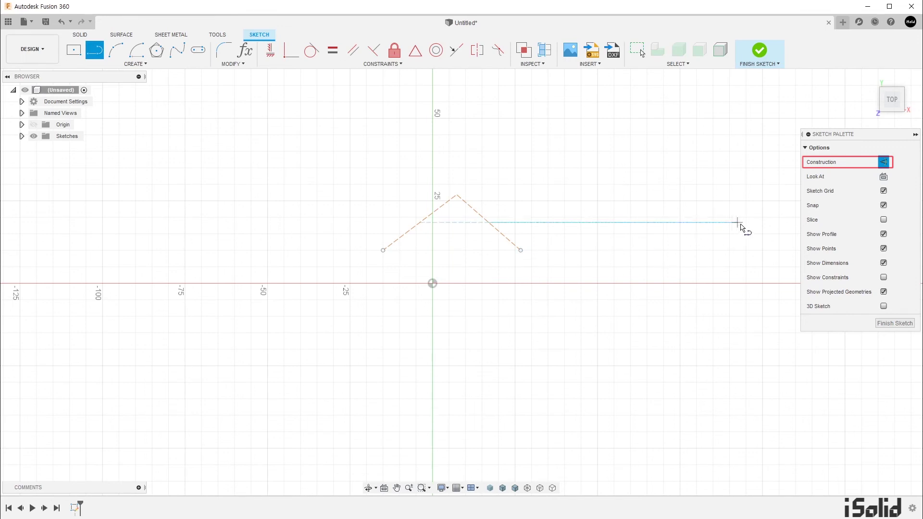
Turn off Construction and draw two connected solid lines forming an inverted V to the right of the dashed pair.
left_click(885, 164)
left_click_drag(513, 289, 601, 239)
left_click(597, 234)
double_click(662, 290)
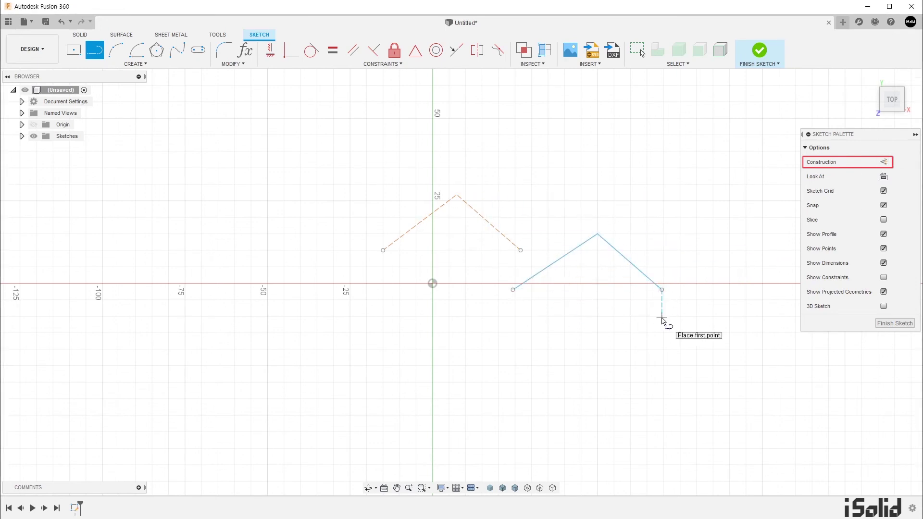
key("Escape")
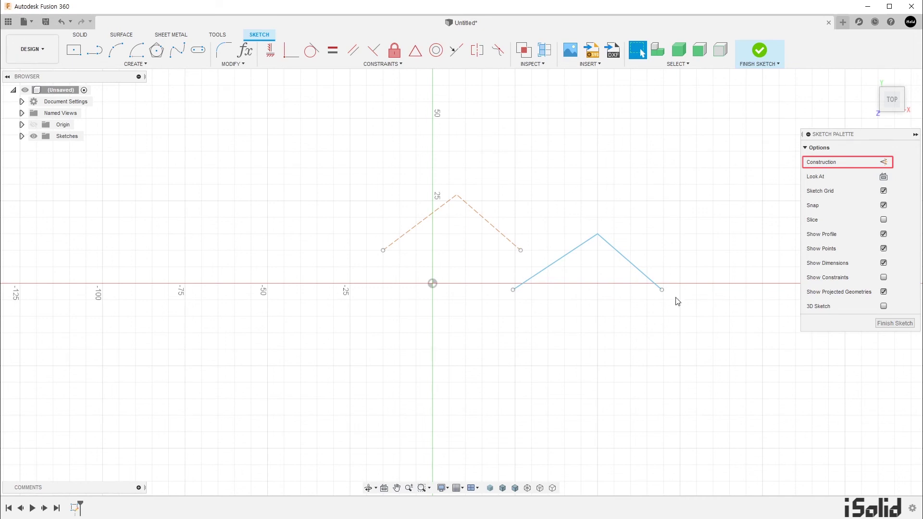
Convert the two solid lines to construction lines and turn Show Constraints back on.
left_click(644, 277)
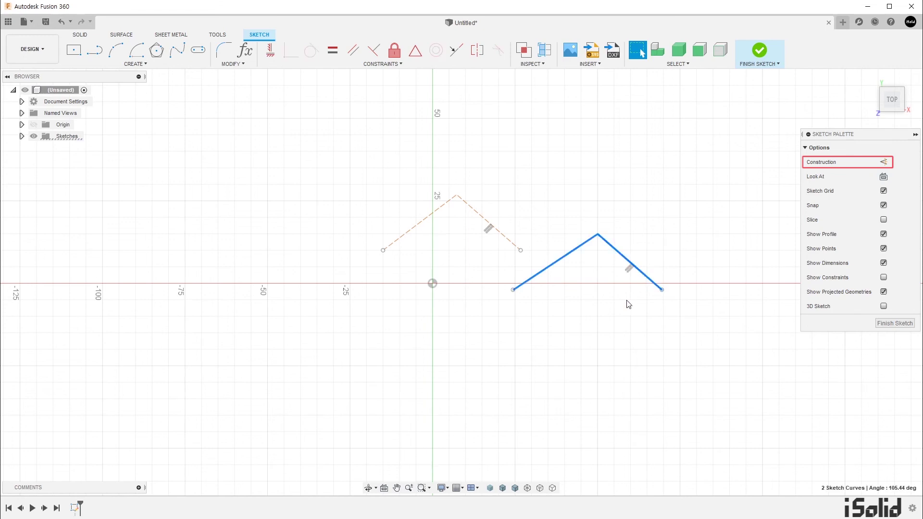
key("x")
left_click(619, 312)
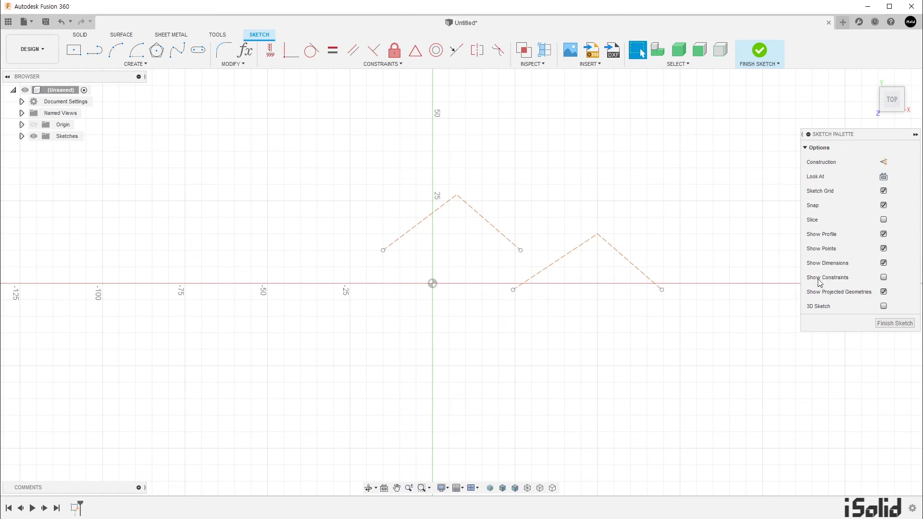
left_click(884, 278)
Examine the available circle types and the feature options offered by the circle and rectangle commands in the Sketch Palette.
left_click(147, 63)
mouse_move(156, 96)
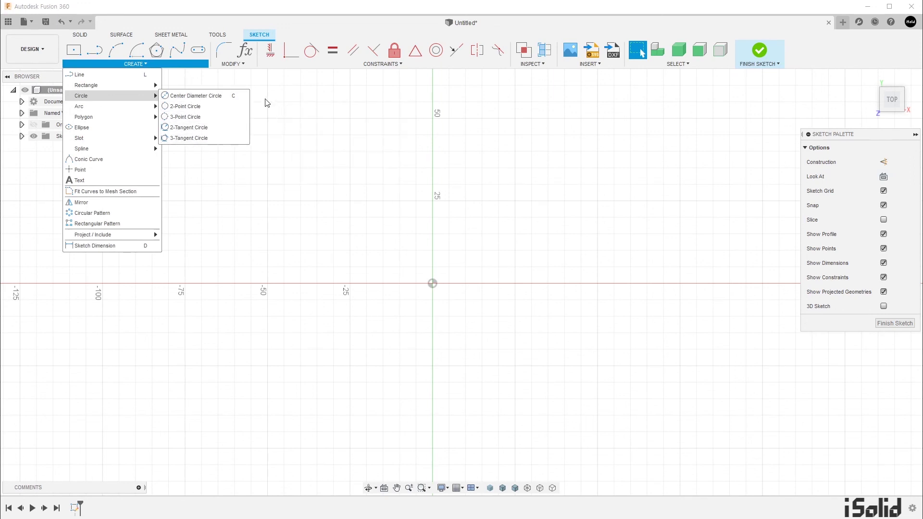
left_click(141, 63)
left_click(141, 63)
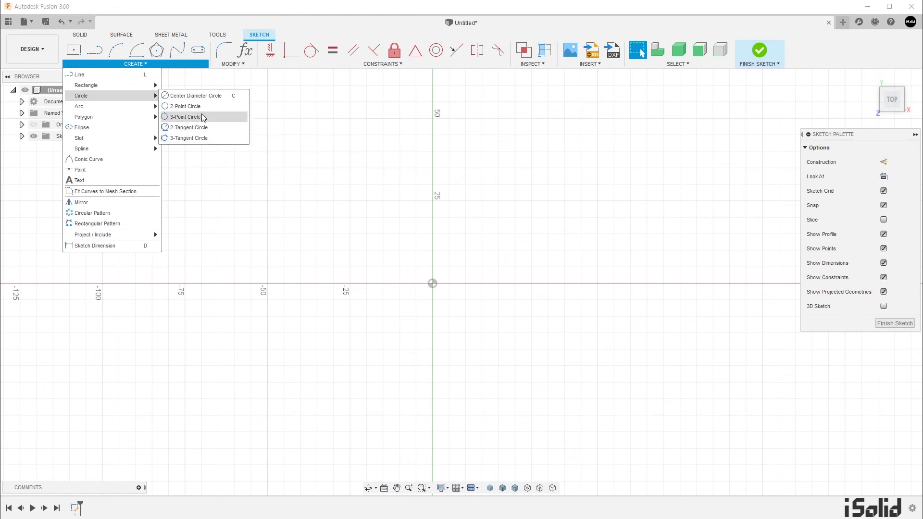
left_click(228, 139)
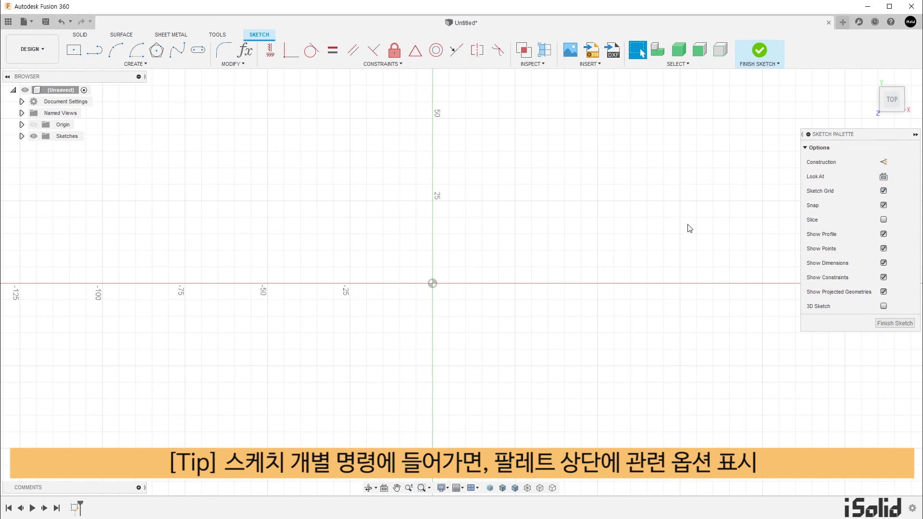
key("c")
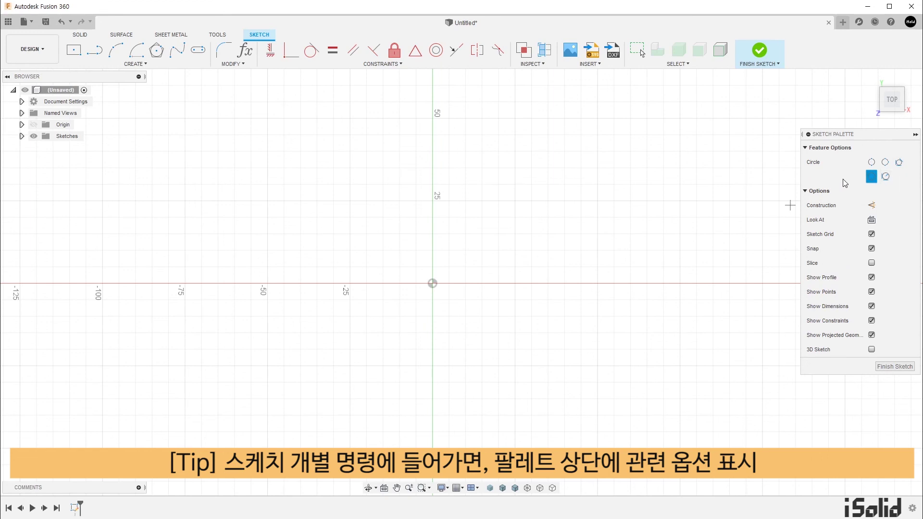
key("r")
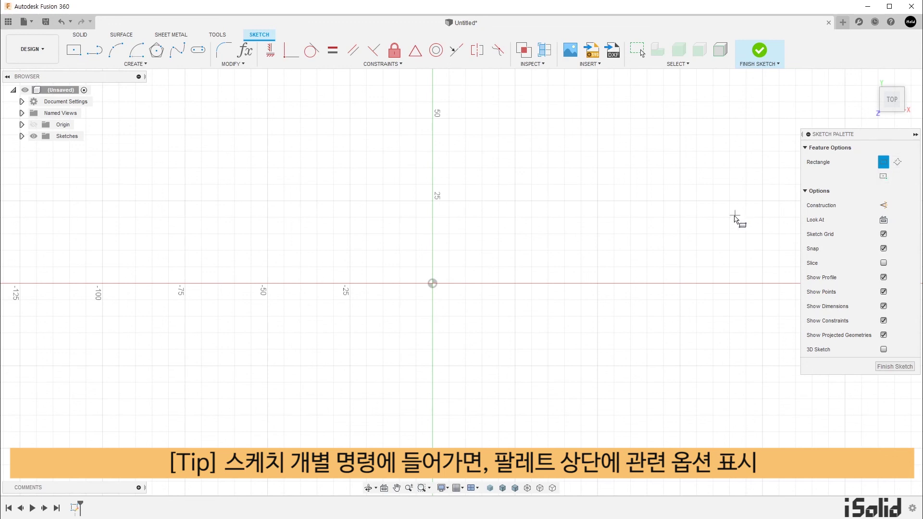
key("c")
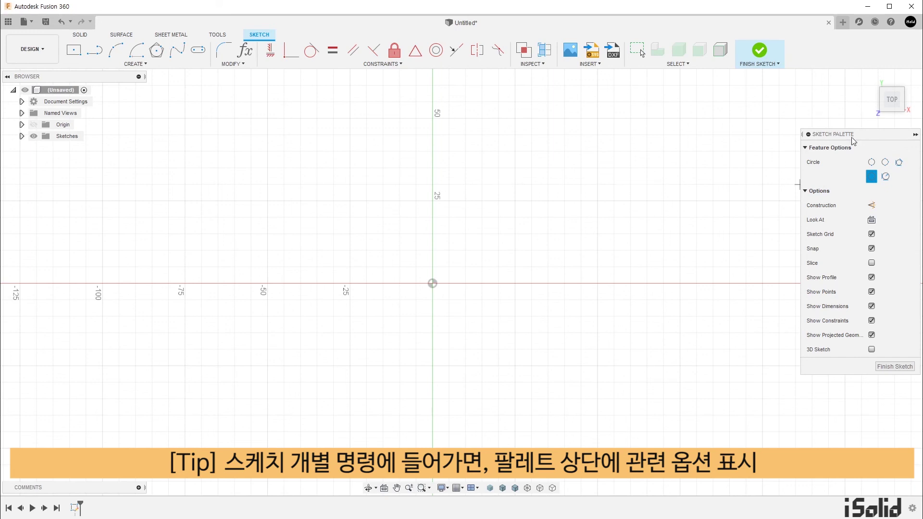
key("Escape")
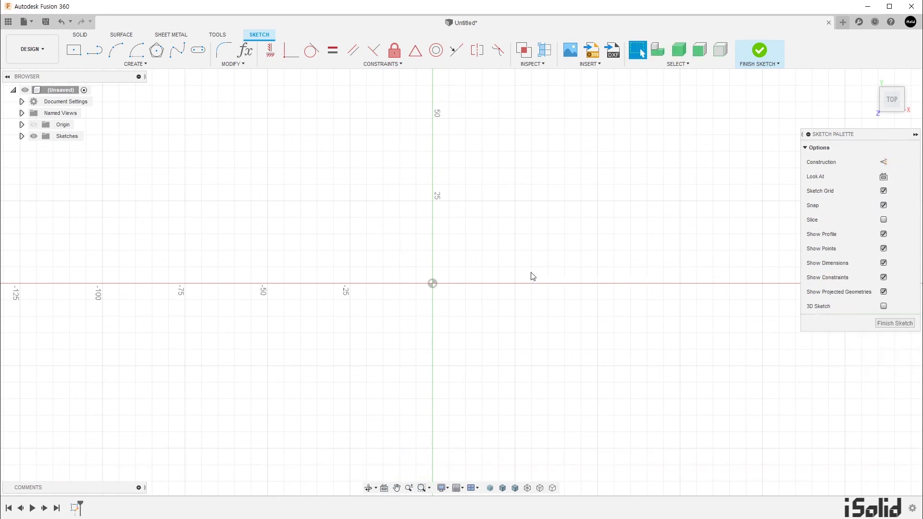